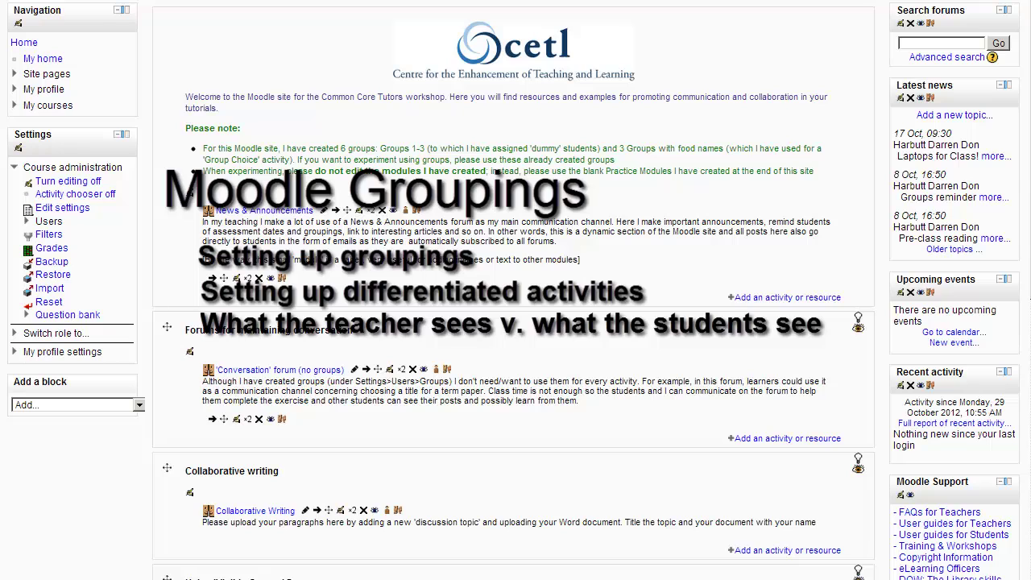
Expand Users in Course administration and open the course's Groups page
{"action": "left_click", "coordinate": [48, 222]}
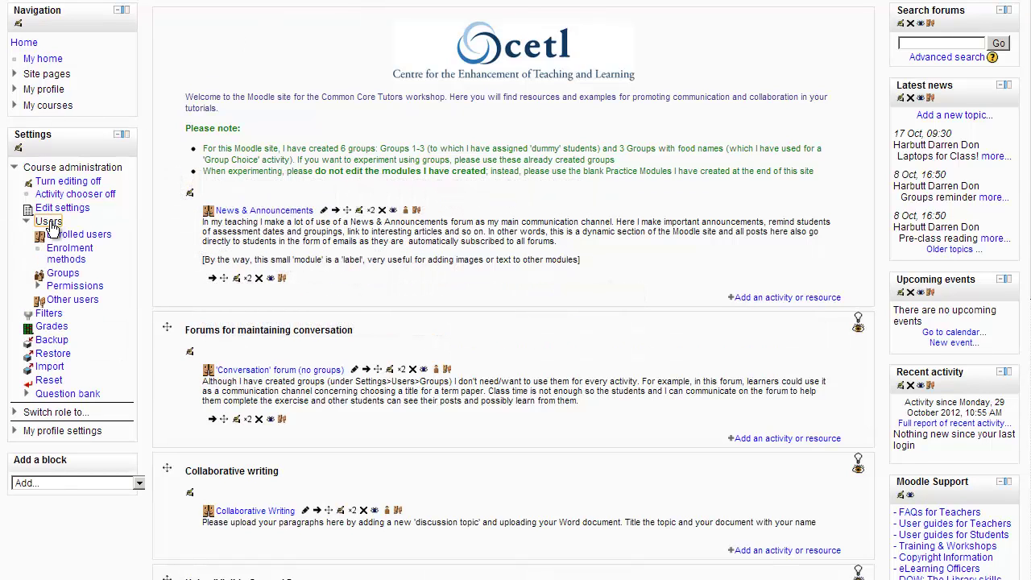
{"action": "left_click", "coordinate": [63, 274]}
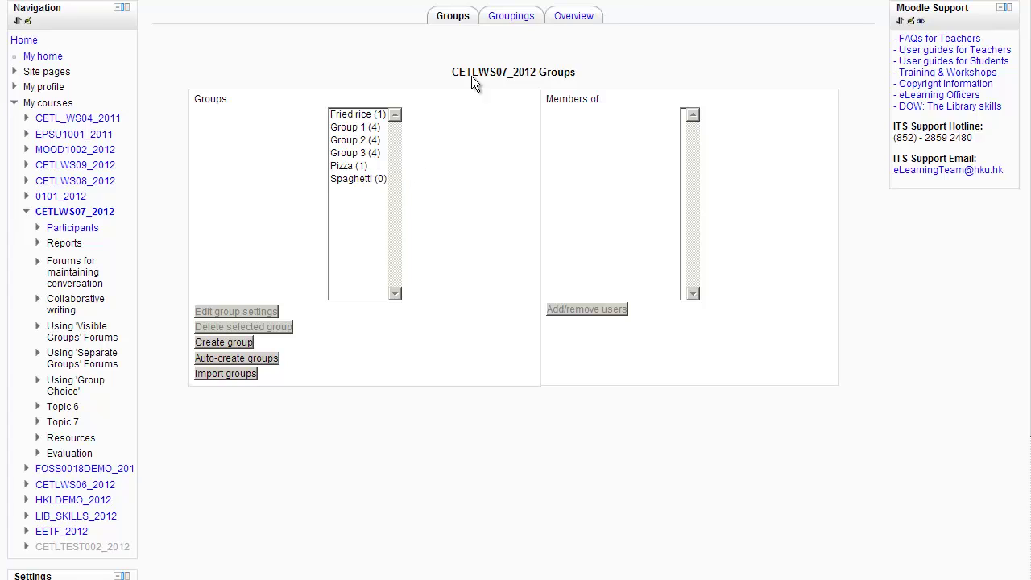
On the Groupings tab, create and save a new grouping named 'Grouping X'
{"action": "left_click", "coordinate": [513, 17]}
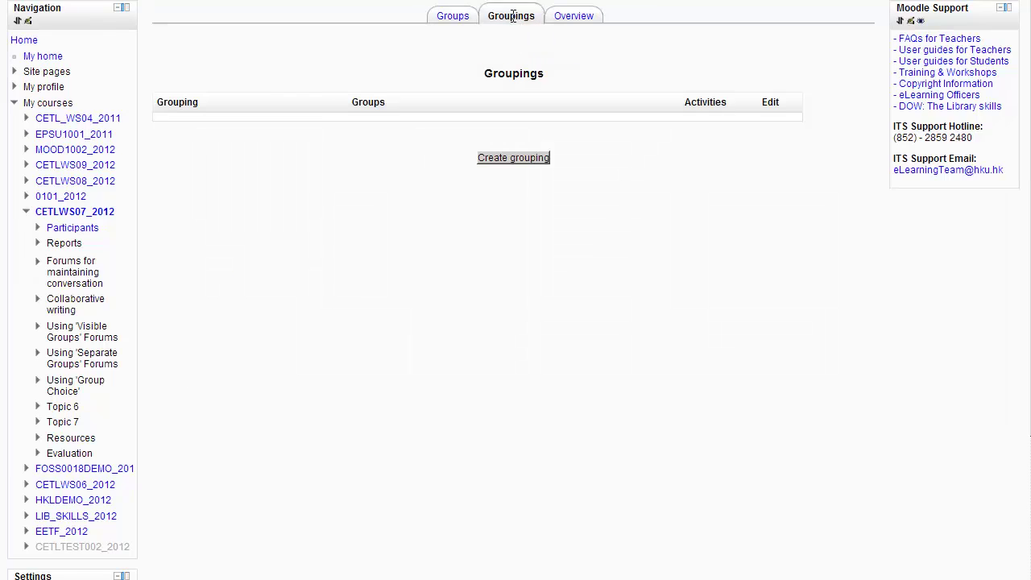
{"action": "left_click", "coordinate": [509, 157]}
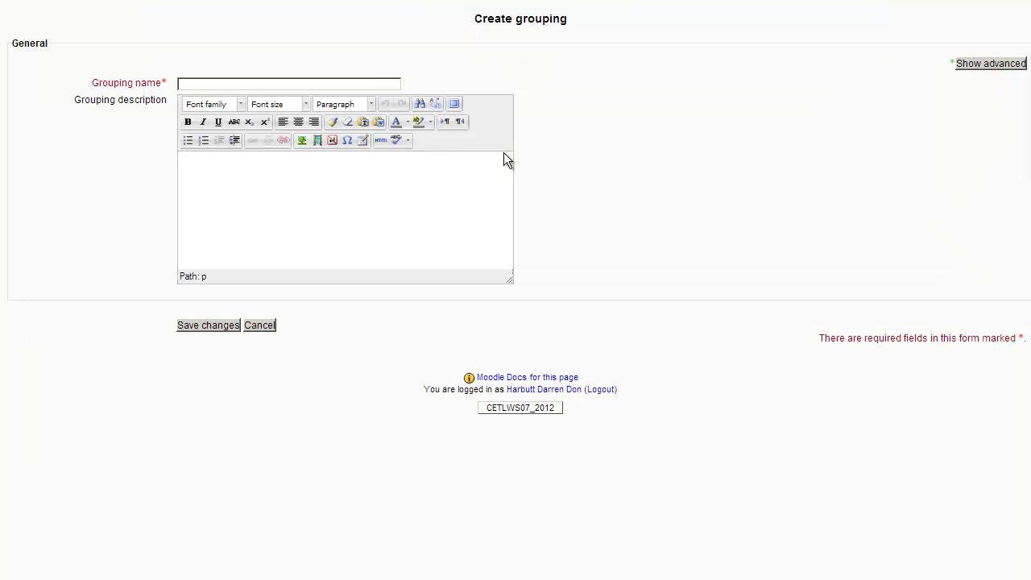
{"action": "left_click", "coordinate": [209, 84]}
{"action": "type", "text": "Groupin"}
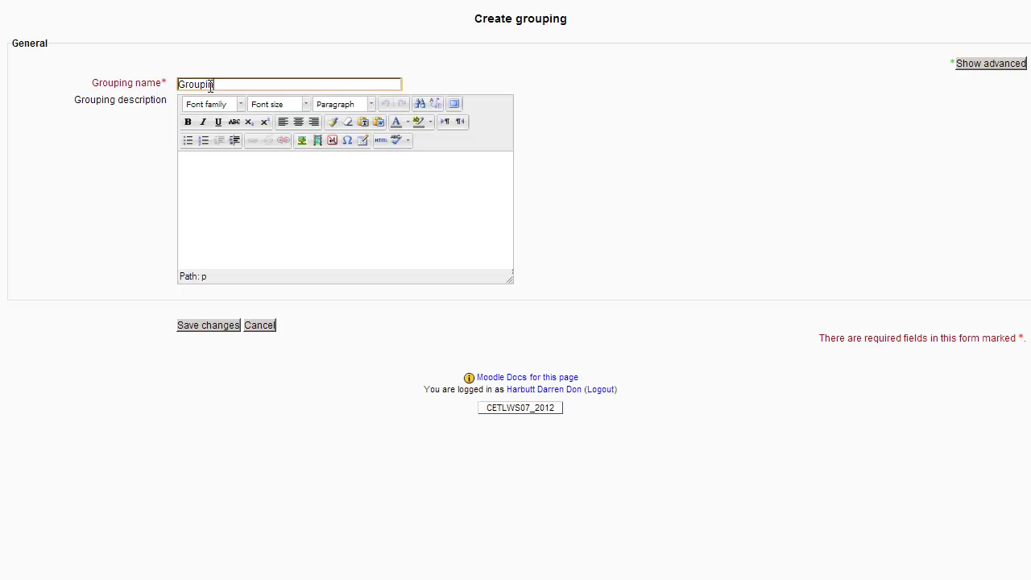
{"action": "type", "text": "g X"}
{"action": "left_click", "coordinate": [209, 327]}
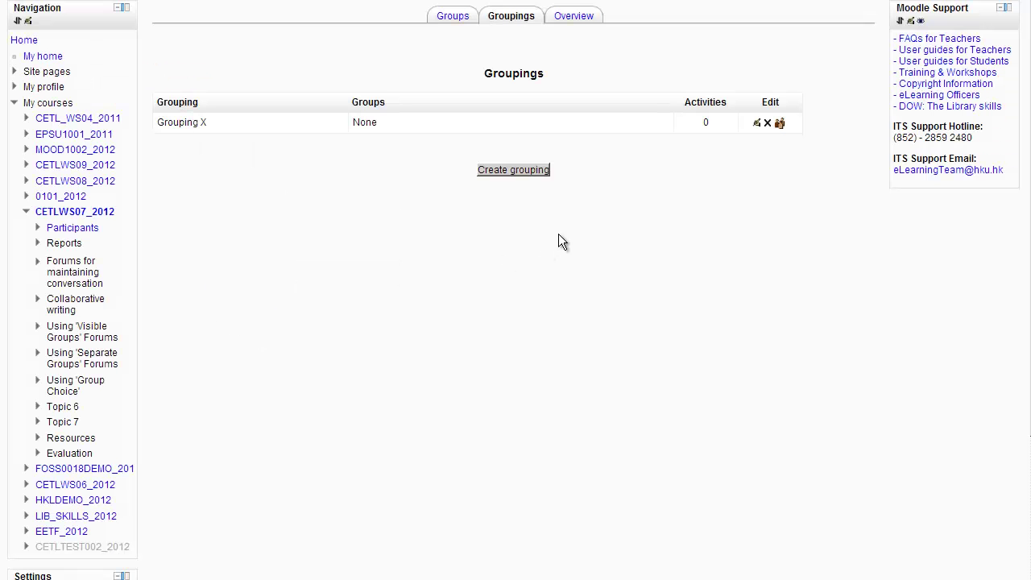
Create and save a second grouping named 'Grouping Y'
{"action": "left_click", "coordinate": [531, 174]}
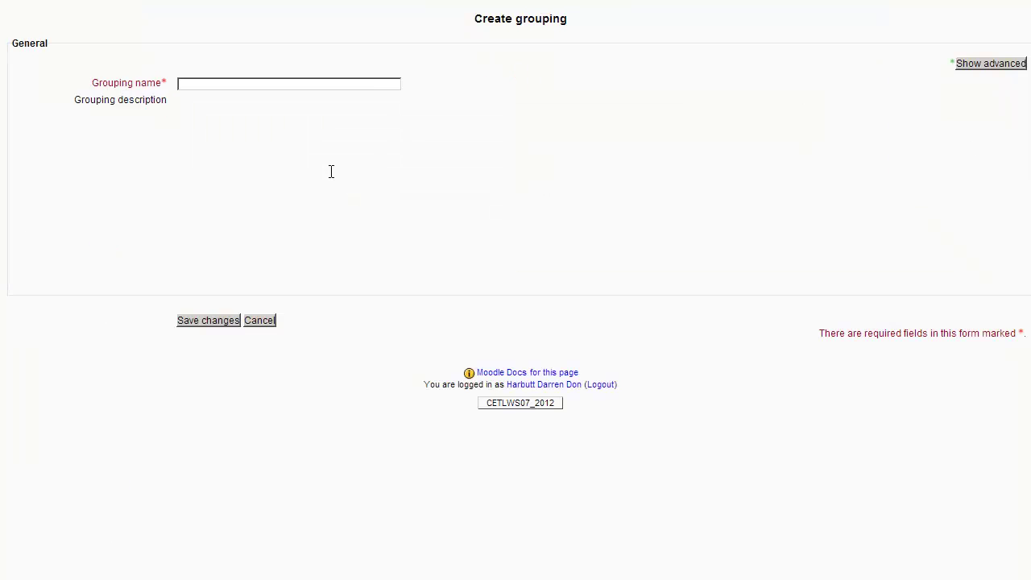
{"action": "left_click", "coordinate": [199, 80]}
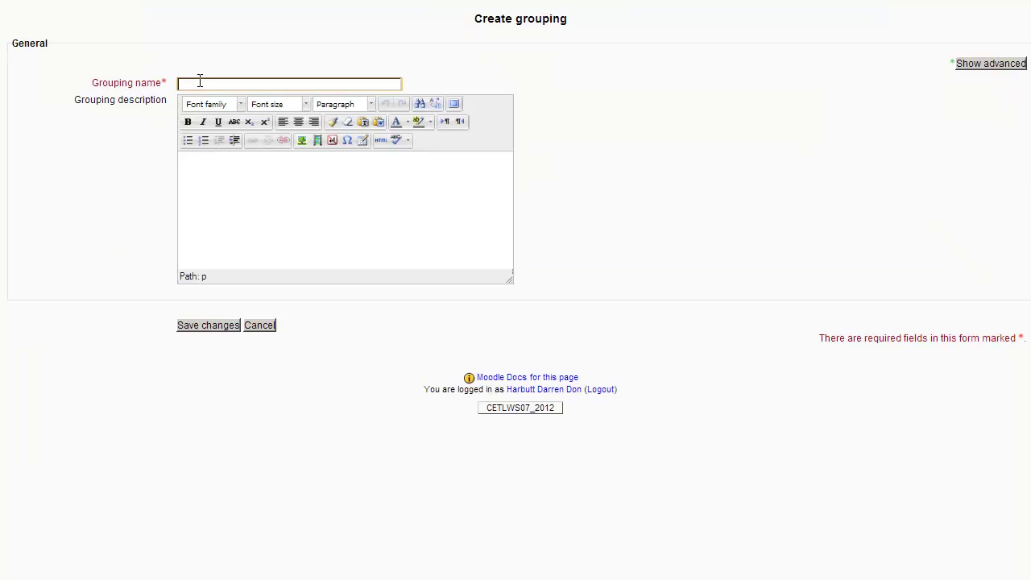
{"action": "type", "text": "Grouping Y"}
{"action": "left_click", "coordinate": [229, 324]}
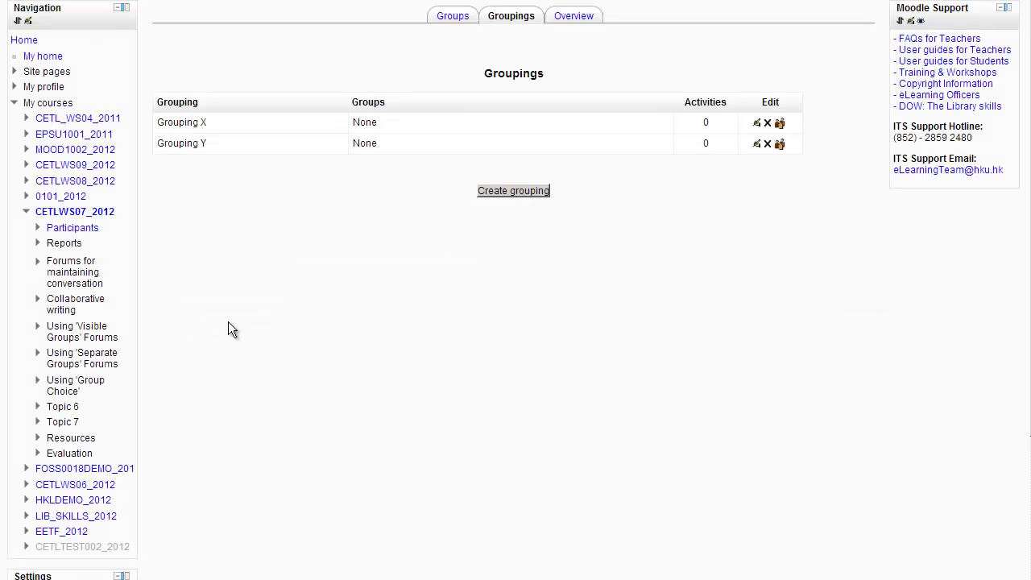
Add Group 1 and Group 2 to Grouping X, then return to the groupings list
{"action": "left_click", "coordinate": [782, 124]}
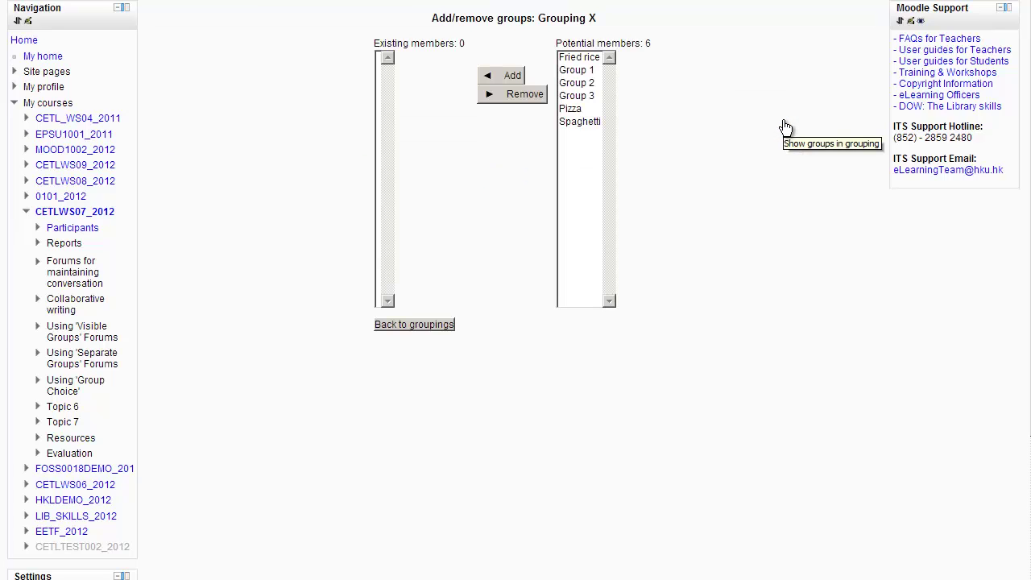
{"action": "left_click", "coordinate": [586, 71]}
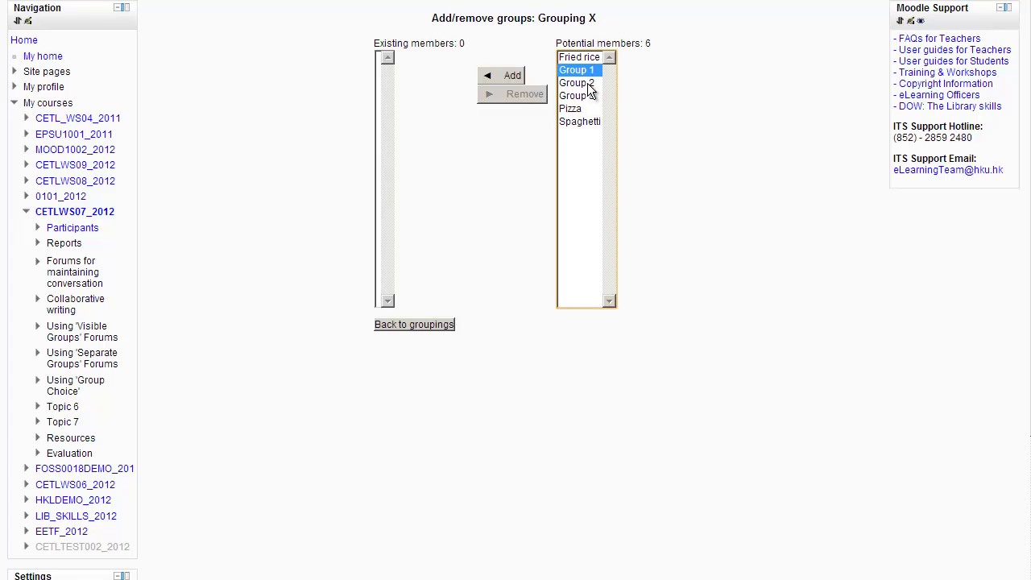
{"action": "left_click", "coordinate": [590, 83], "text": "ctrl"}
{"action": "left_click", "coordinate": [513, 75]}
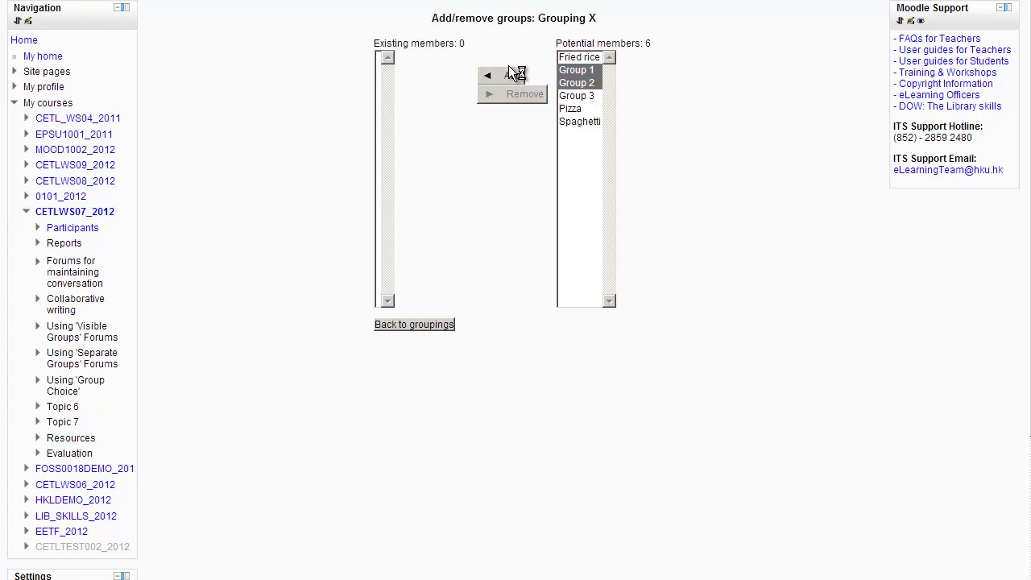
{"action": "left_click", "coordinate": [410, 323]}
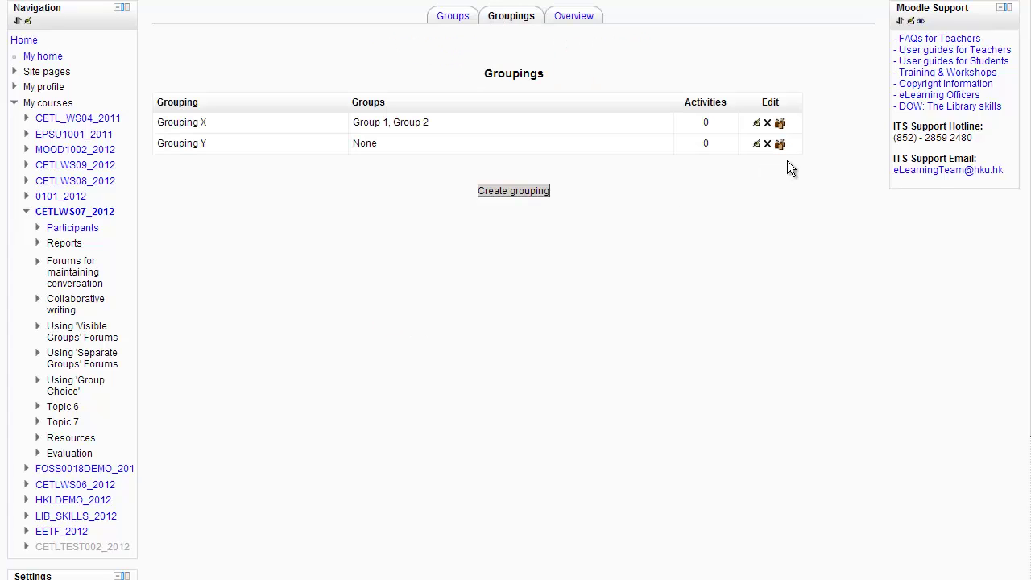
Add Group 3 to Grouping Y
{"action": "left_click", "coordinate": [780, 146]}
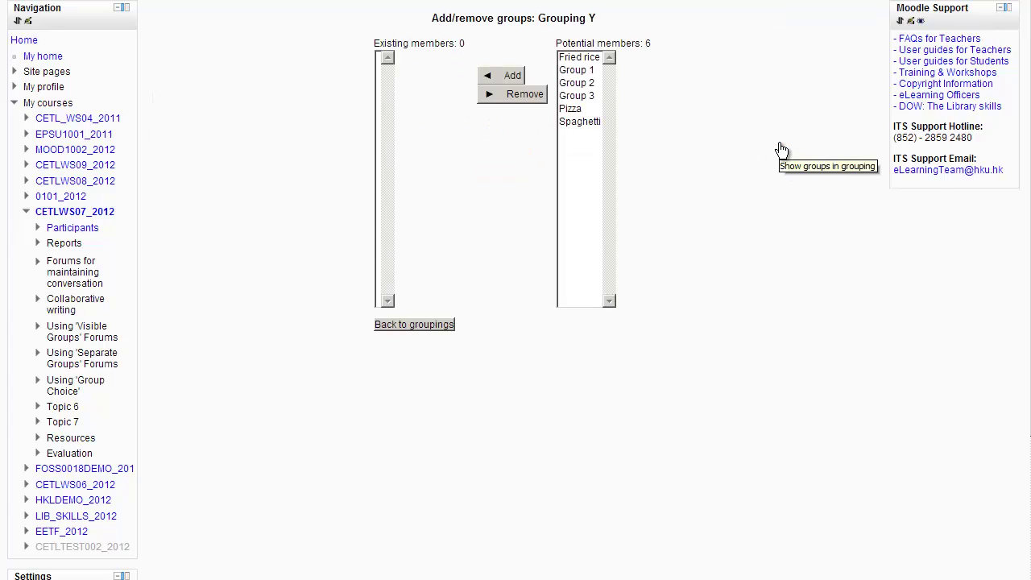
{"action": "left_click", "coordinate": [577, 96]}
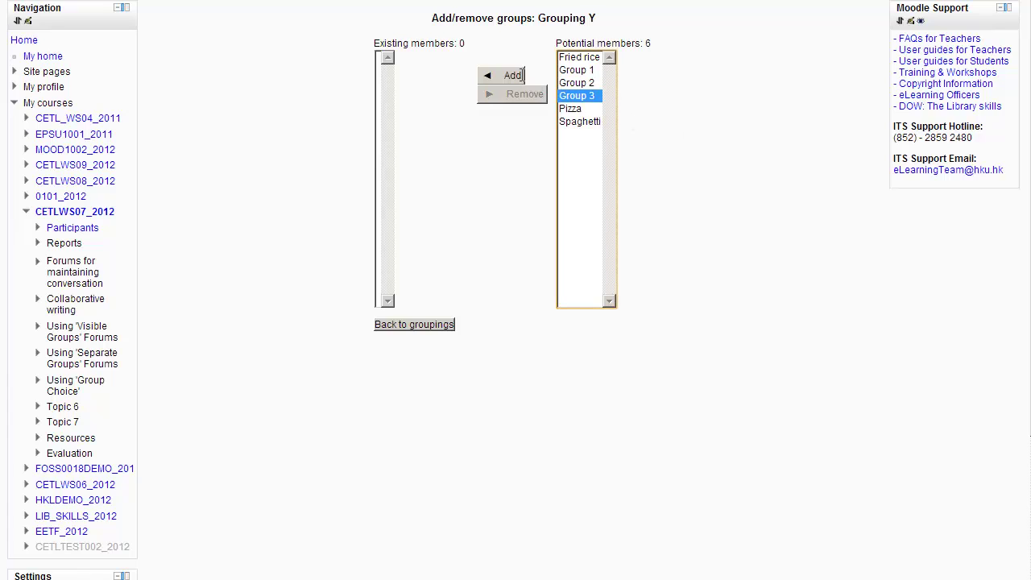
{"action": "left_click", "coordinate": [501, 76]}
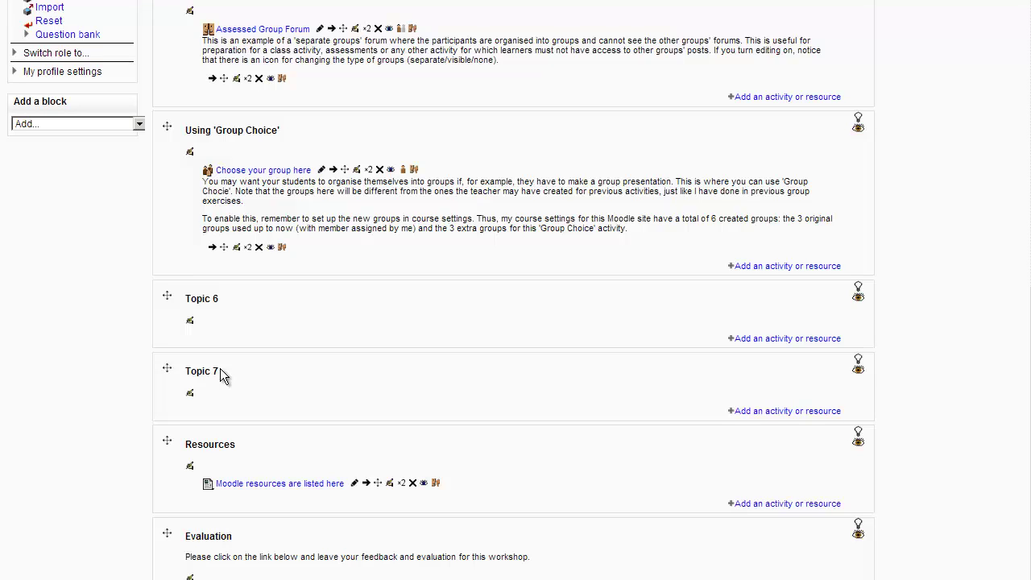
Rename Topic 6 to 'Week 6 Classwork', restrict its grouping access to Grouping X, and save
{"action": "left_click", "coordinate": [191, 322]}
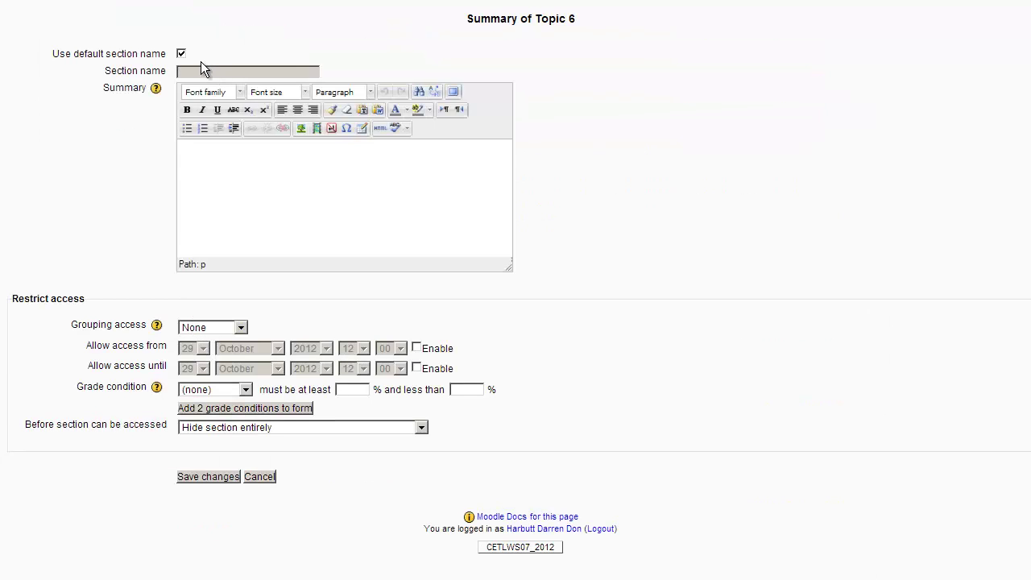
{"action": "left_click", "coordinate": [182, 53]}
{"action": "left_click", "coordinate": [207, 71]}
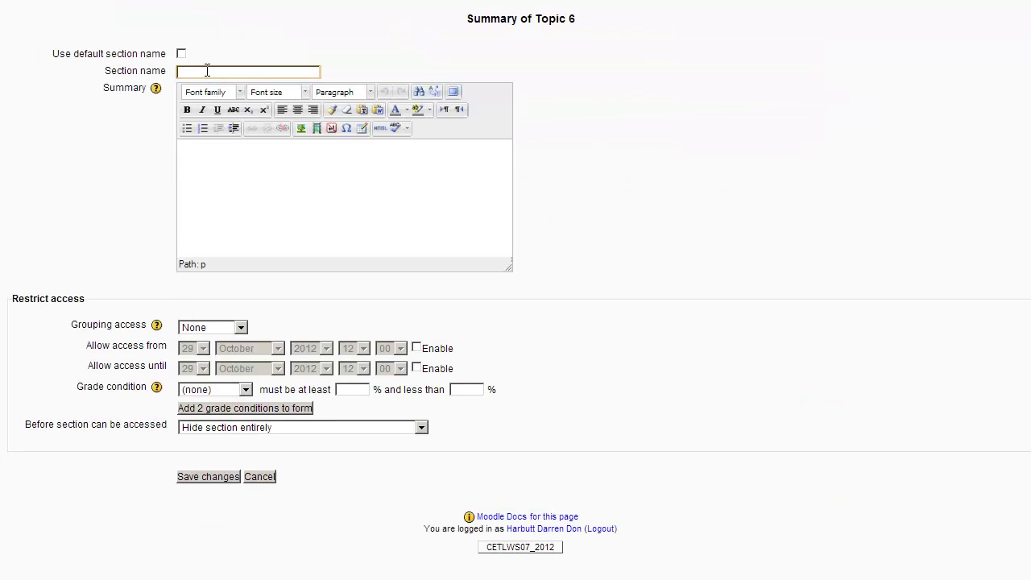
{"action": "type", "text": "Week 6 Classwork"}
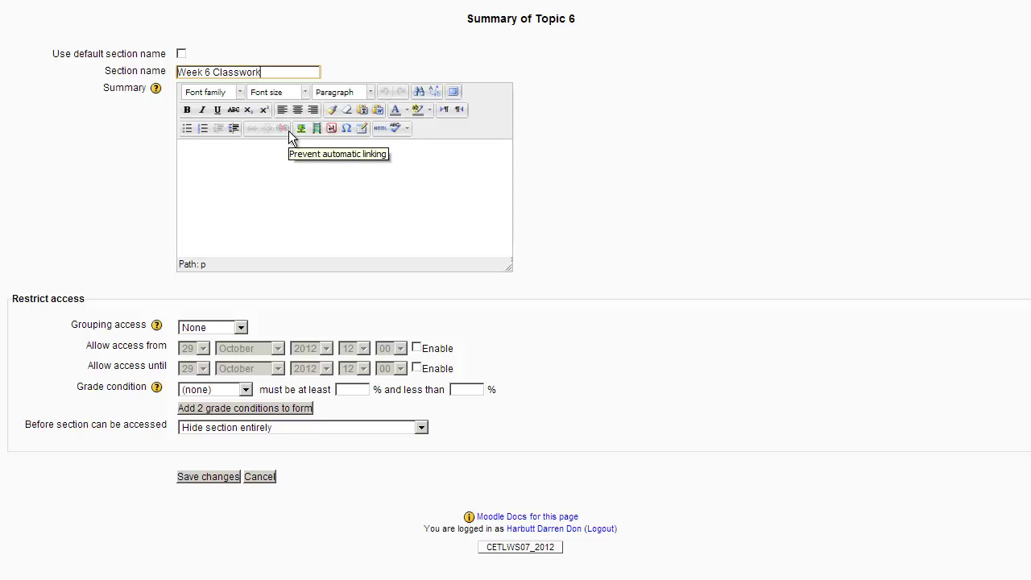
{"action": "left_click", "coordinate": [241, 327]}
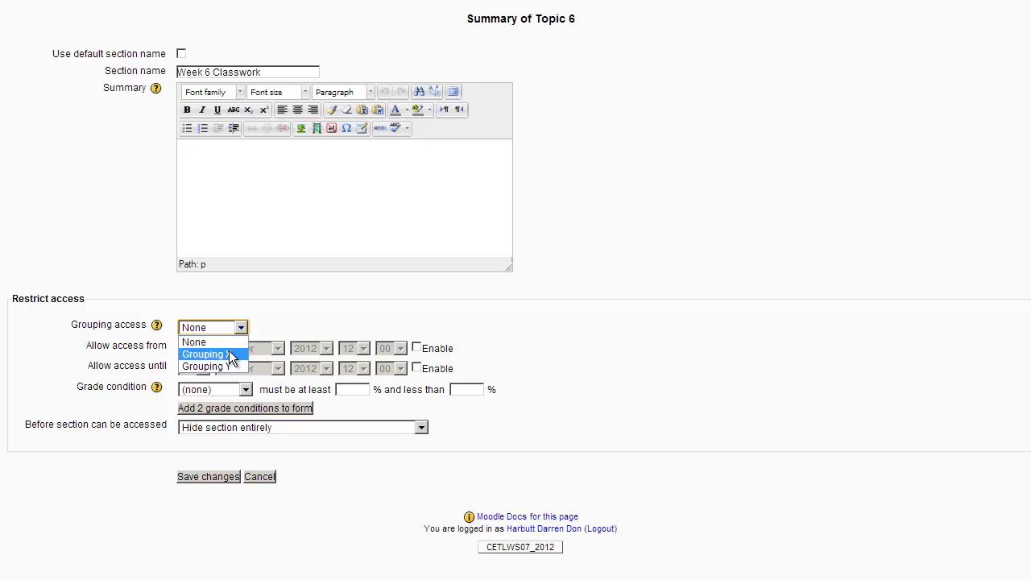
{"action": "left_click", "coordinate": [232, 356]}
{"action": "left_click", "coordinate": [222, 476]}
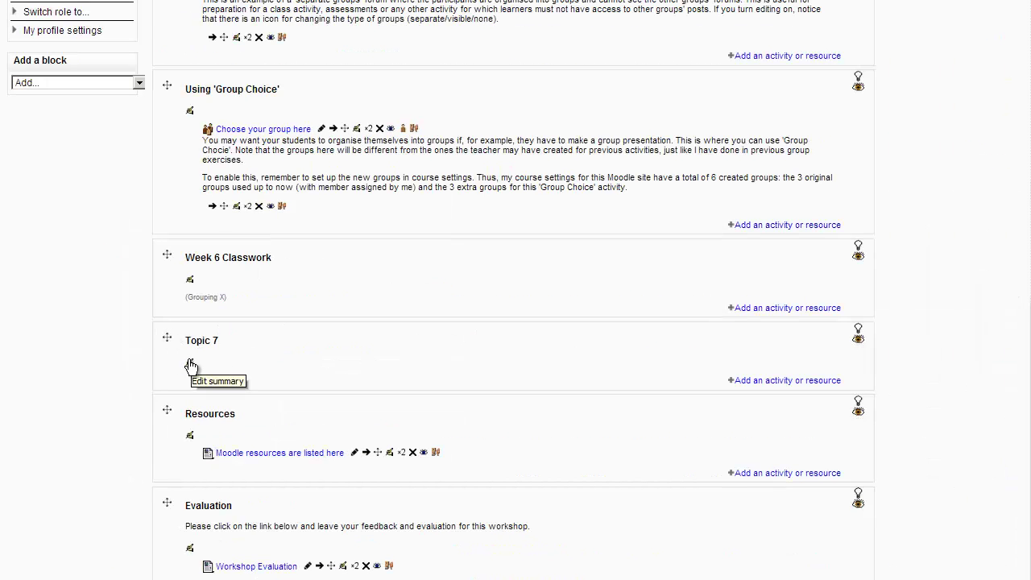
Rename Topic 7 to 'Week 6 Fieldwork', restrict its grouping access to Grouping Y, and save
{"action": "left_click", "coordinate": [190, 364]}
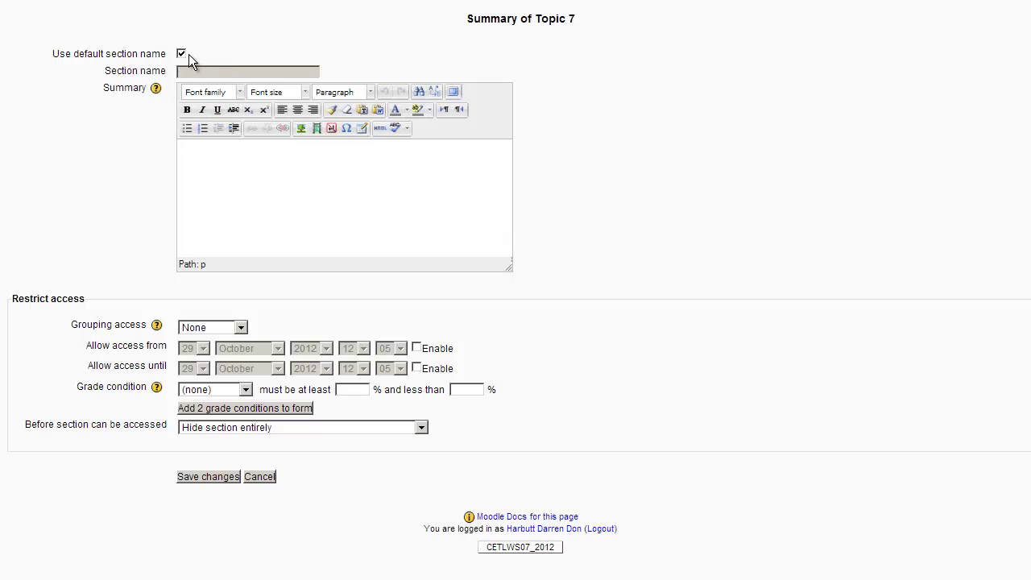
{"action": "left_click", "coordinate": [181, 53]}
{"action": "left_click", "coordinate": [202, 70]}
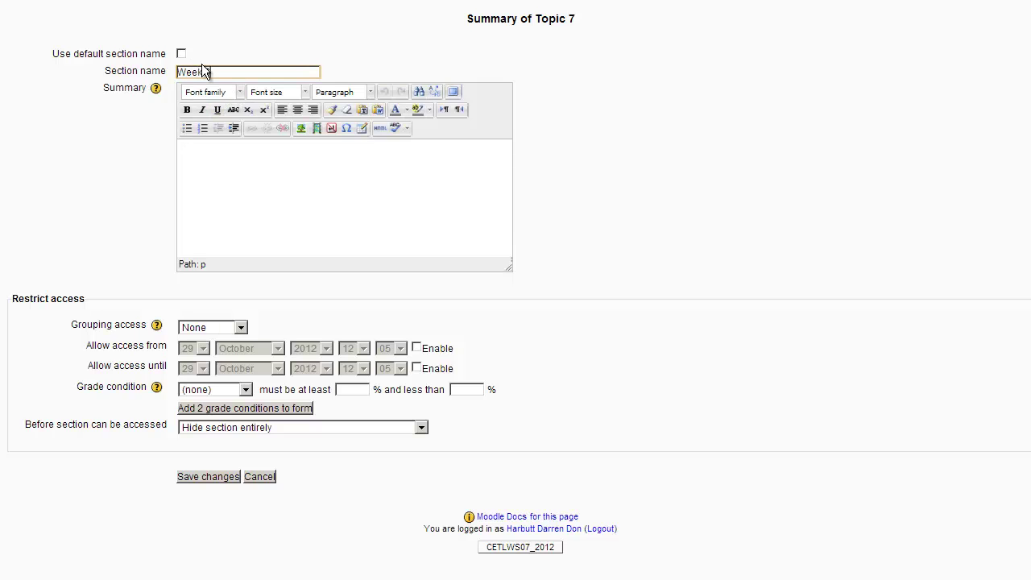
{"action": "type", "text": "Week 7 Fieldwork"}
{"action": "left_click", "coordinate": [241, 328]}
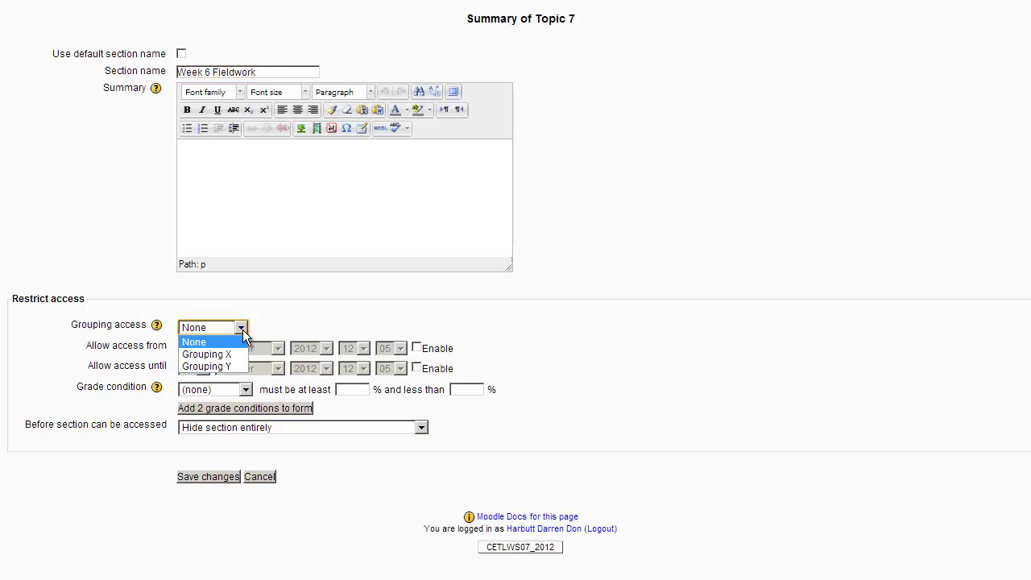
{"action": "left_click", "coordinate": [226, 366]}
{"action": "left_click", "coordinate": [204, 475]}
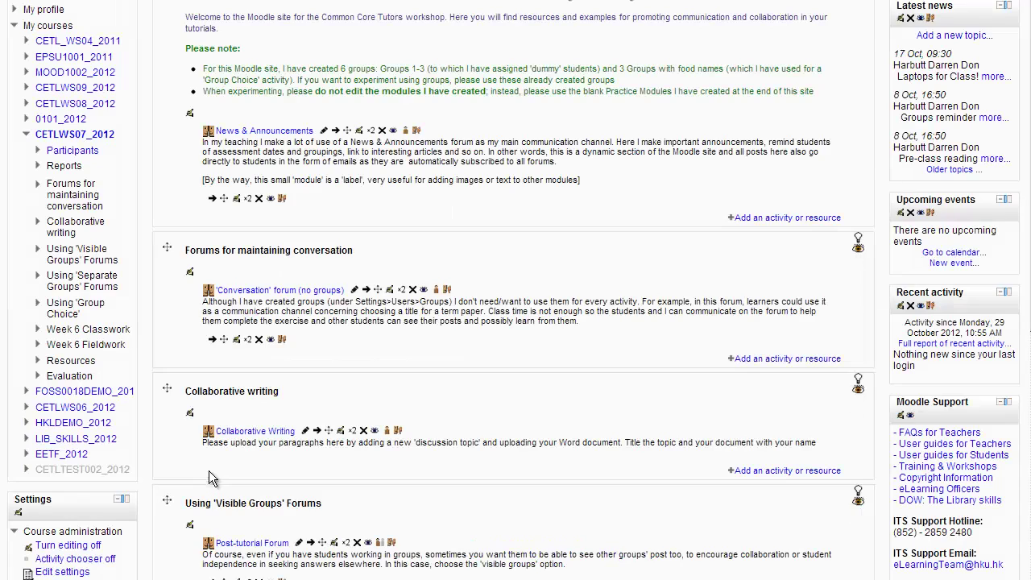
Scroll down the course page to check the renamed Week 6 sections
{"action": "scroll", "coordinate": [453, 360], "scroll_direction": "down", "scroll_amount": 9}
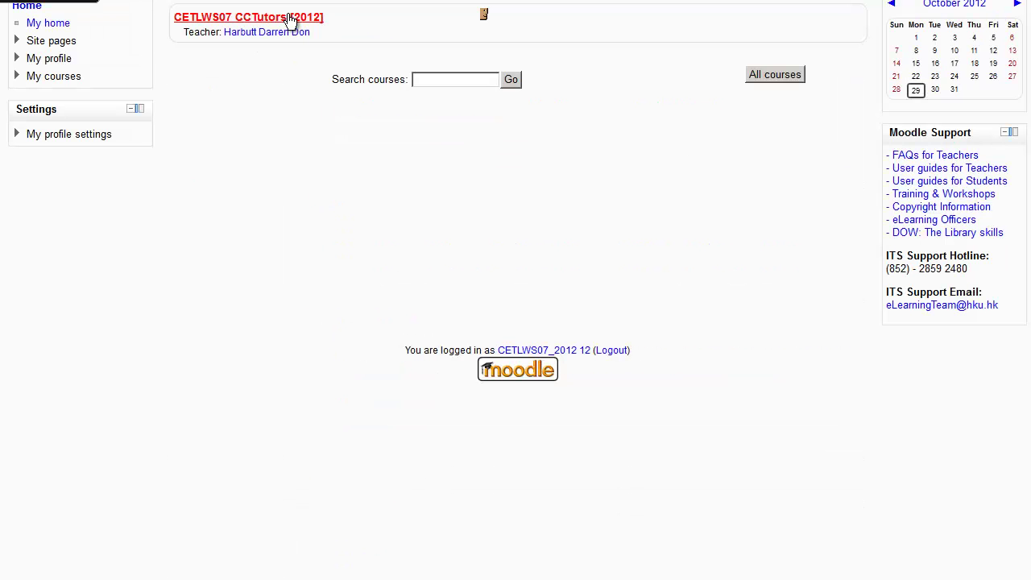
Open the workshop course as the second user and scroll to see which Week 6 sections appear
{"action": "left_click", "coordinate": [290, 18]}
{"action": "scroll", "coordinate": [593, 203], "scroll_direction": "down", "scroll_amount": 5}
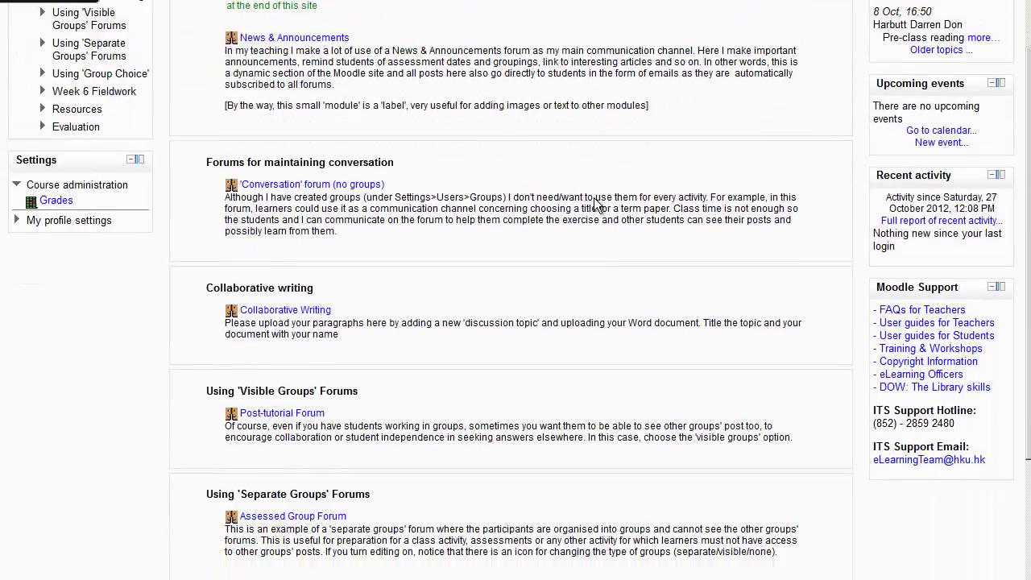
{"action": "scroll", "coordinate": [594, 203], "scroll_direction": "down", "scroll_amount": 3}
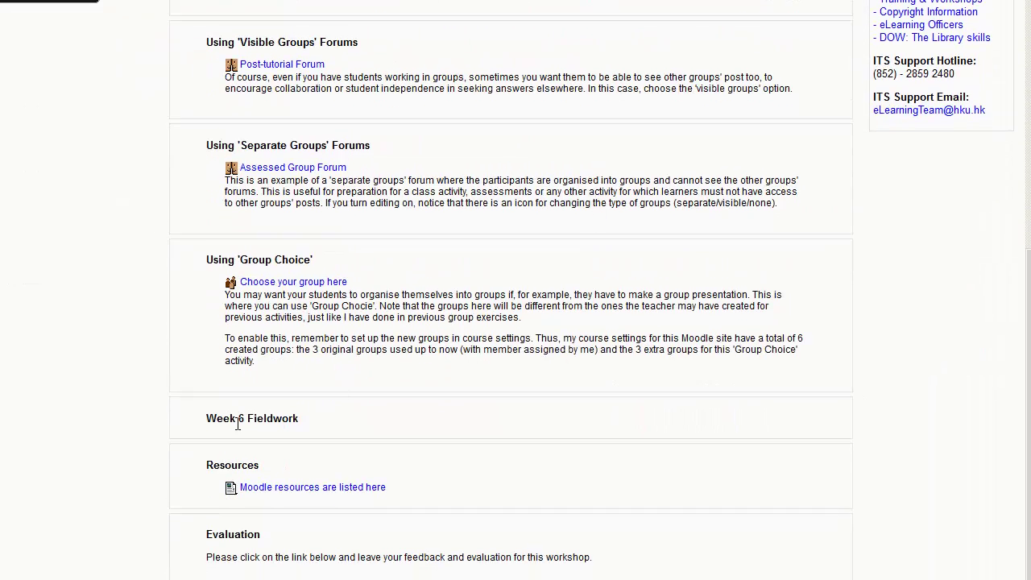